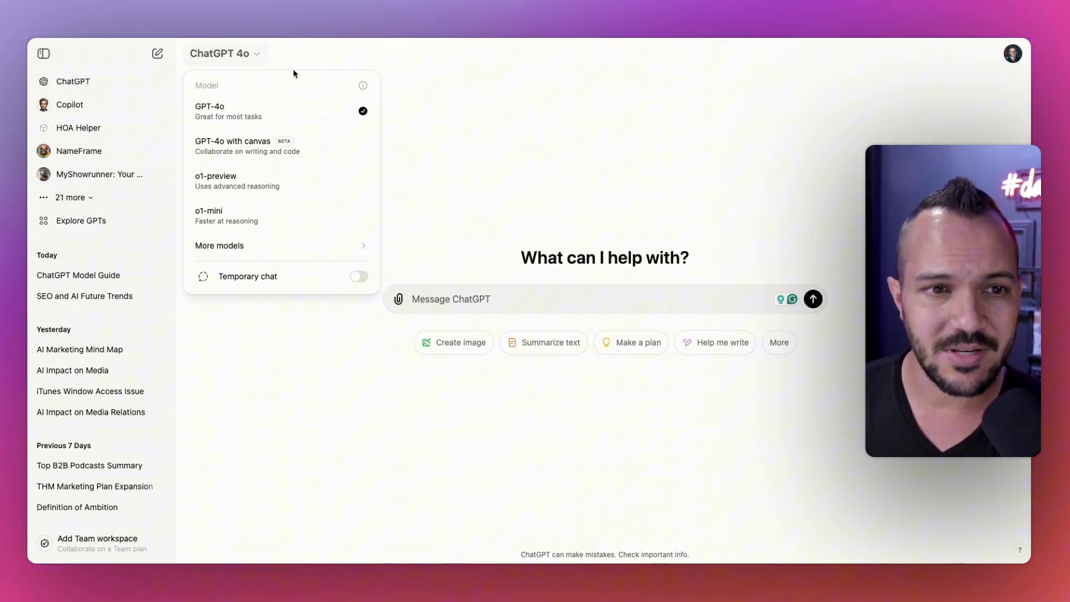
Step: Reopen the model list from the chat header
{"action": "left_click", "coordinate": [243, 56]}
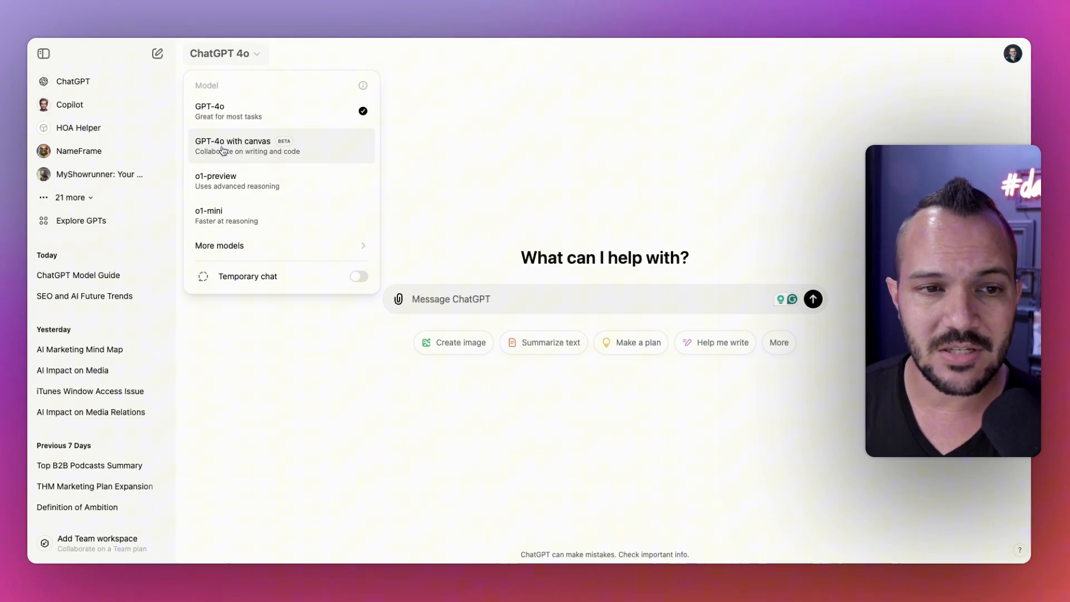
Step: Select GPT-4o with canvas, then show the model list again
{"action": "left_click", "coordinate": [259, 151]}
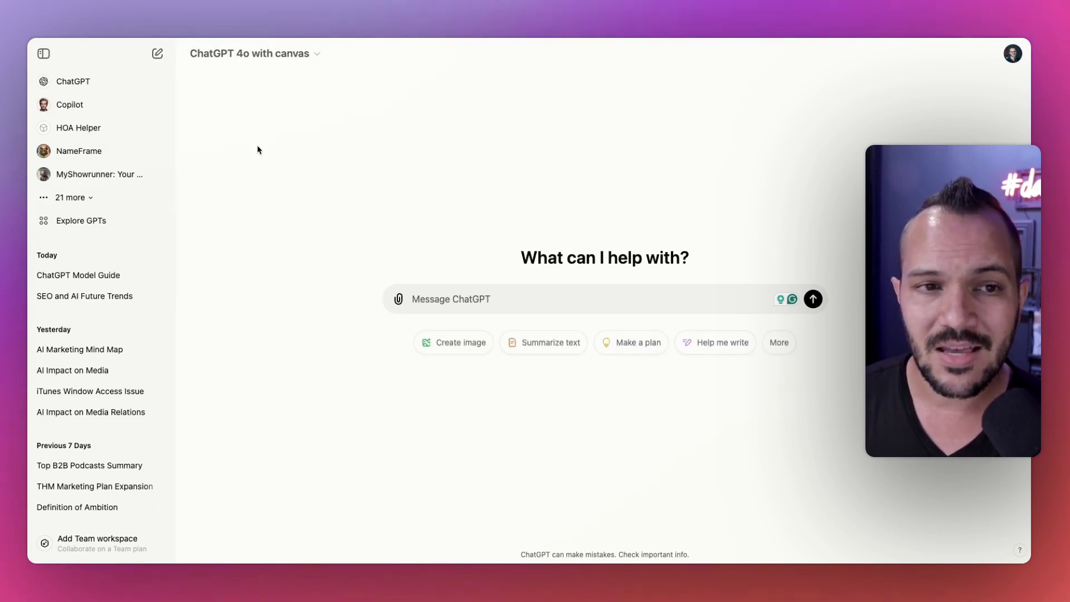
{"action": "left_click", "coordinate": [281, 65]}
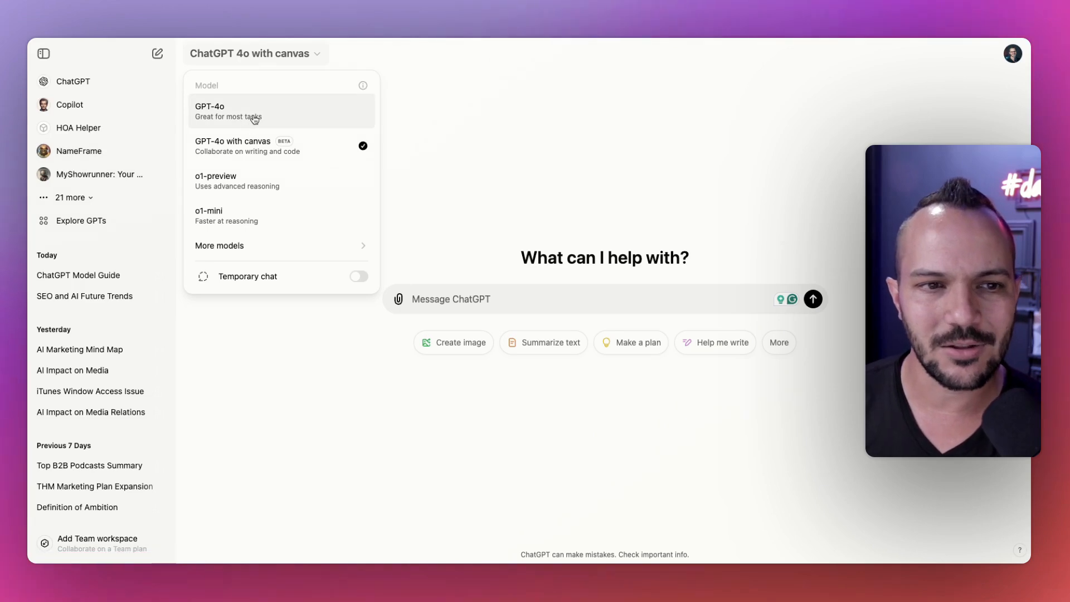
Step: Switch the active model back to GPT-4o and reopen the model list
{"action": "left_click", "coordinate": [506, 100]}
{"action": "left_click", "coordinate": [275, 52]}
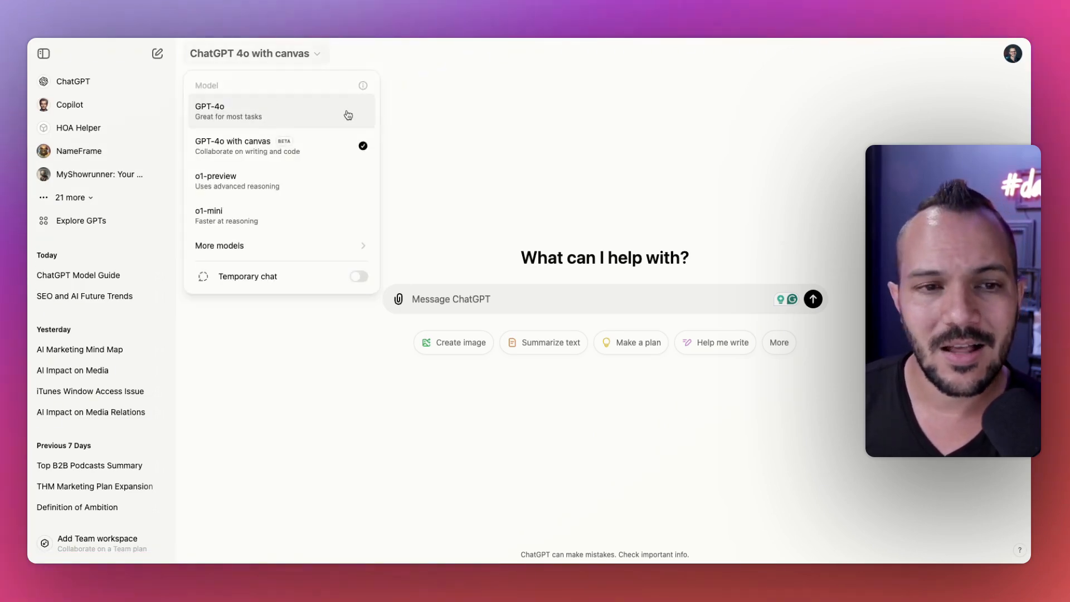
{"action": "left_click", "coordinate": [264, 115]}
{"action": "left_click", "coordinate": [258, 55]}
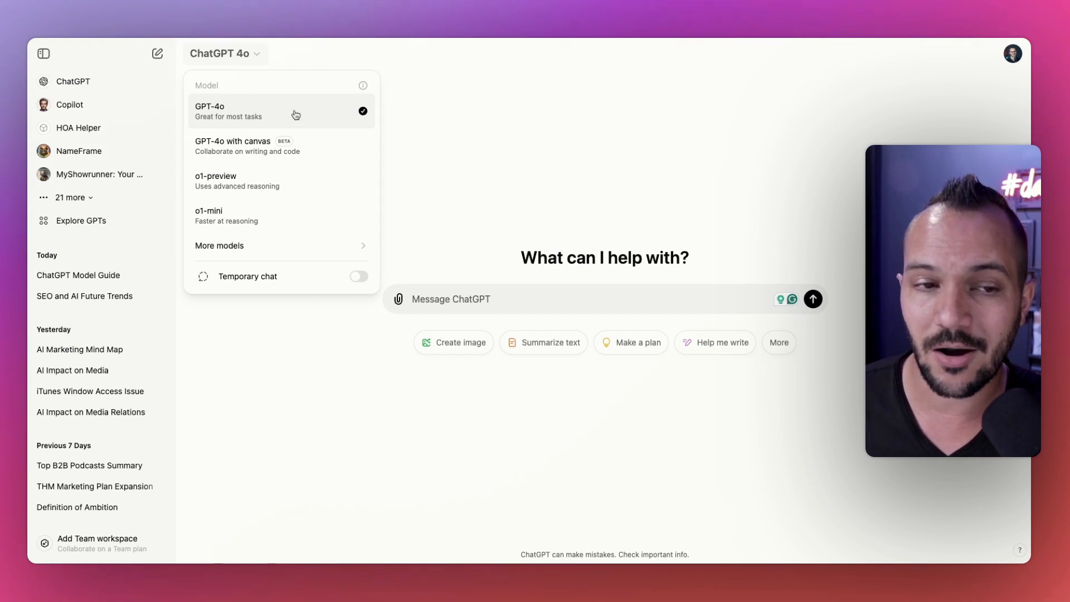
Step: Select GPT-4o with canvas again and show the model list
{"action": "left_click", "coordinate": [249, 146]}
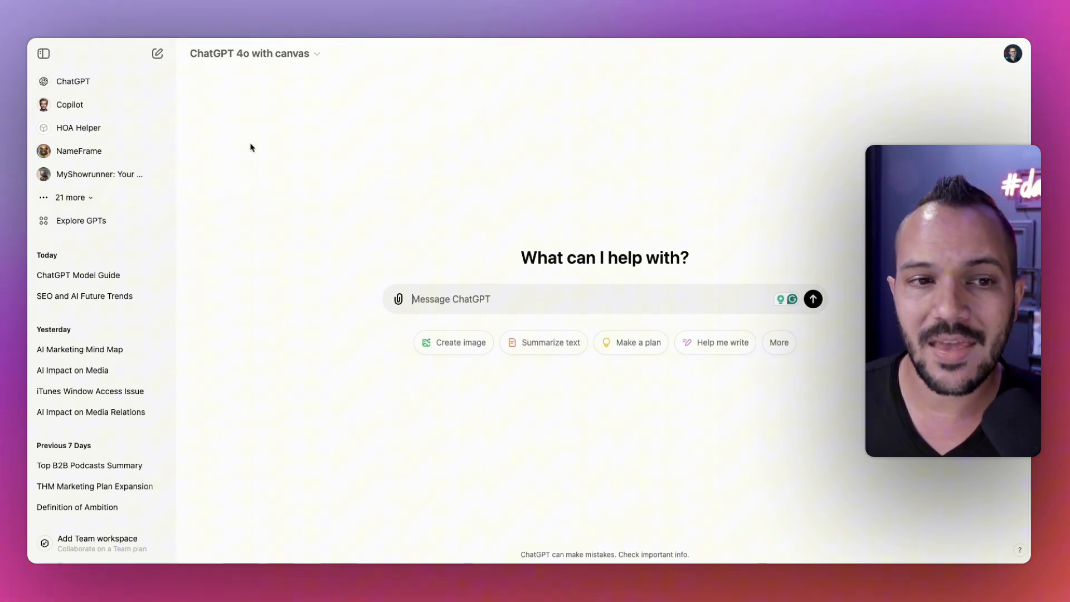
{"action": "left_click", "coordinate": [267, 53]}
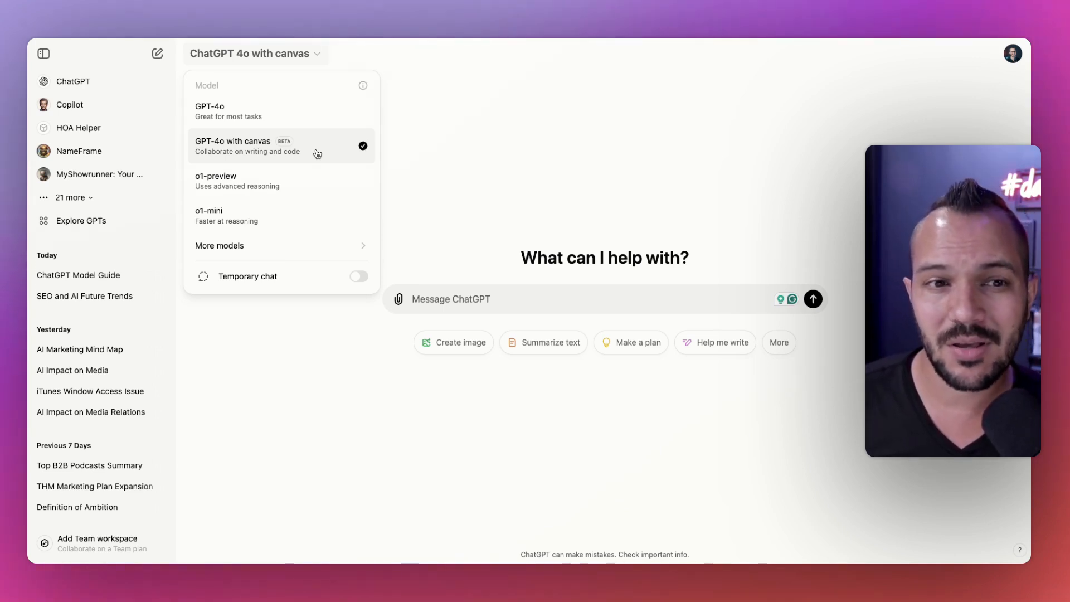
Step: Switch the active model to o1-preview and reopen the model list
{"action": "left_click", "coordinate": [279, 181]}
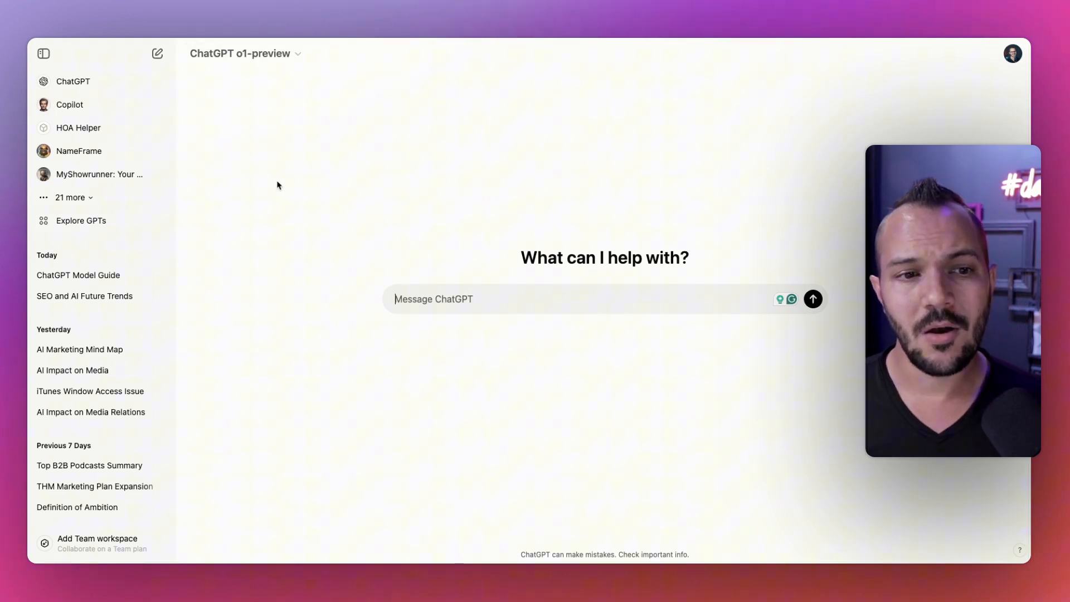
{"action": "left_click", "coordinate": [282, 55]}
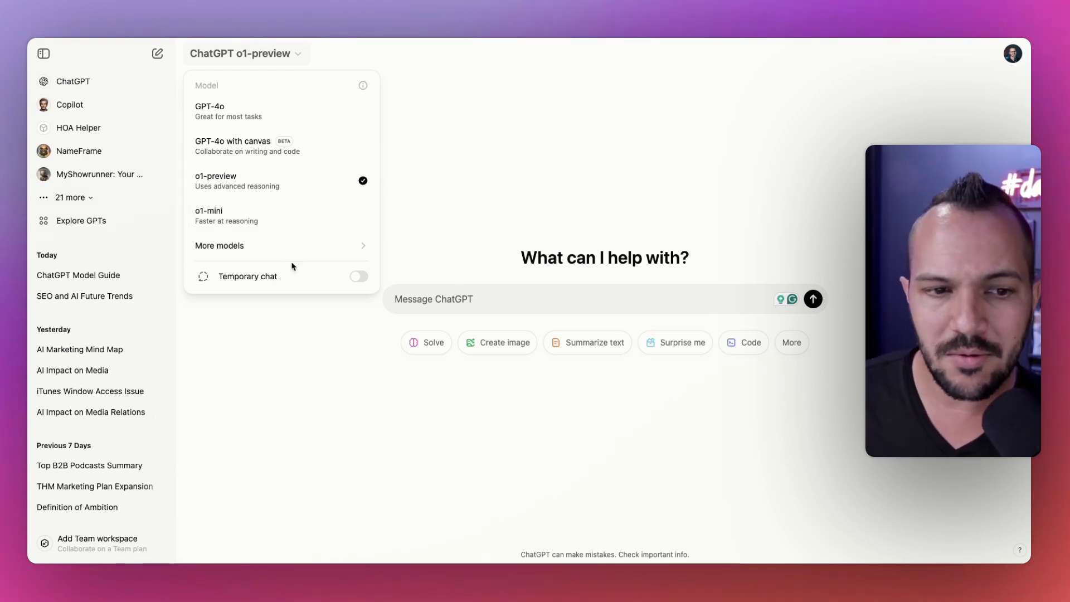
{"action": "mouse_move", "coordinate": [276, 246]}
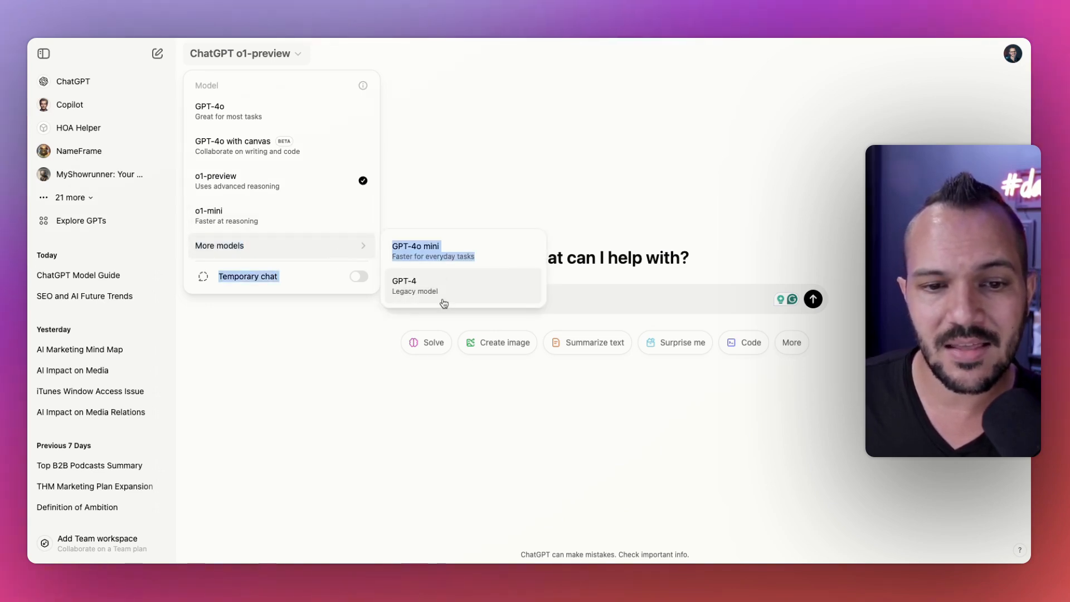
Step: Switch the active model to o1-mini and reopen the list to confirm it
{"action": "left_click_drag", "start_coordinate": [349, 217], "coordinate": [332, 215]}
{"action": "left_click", "coordinate": [332, 215]}
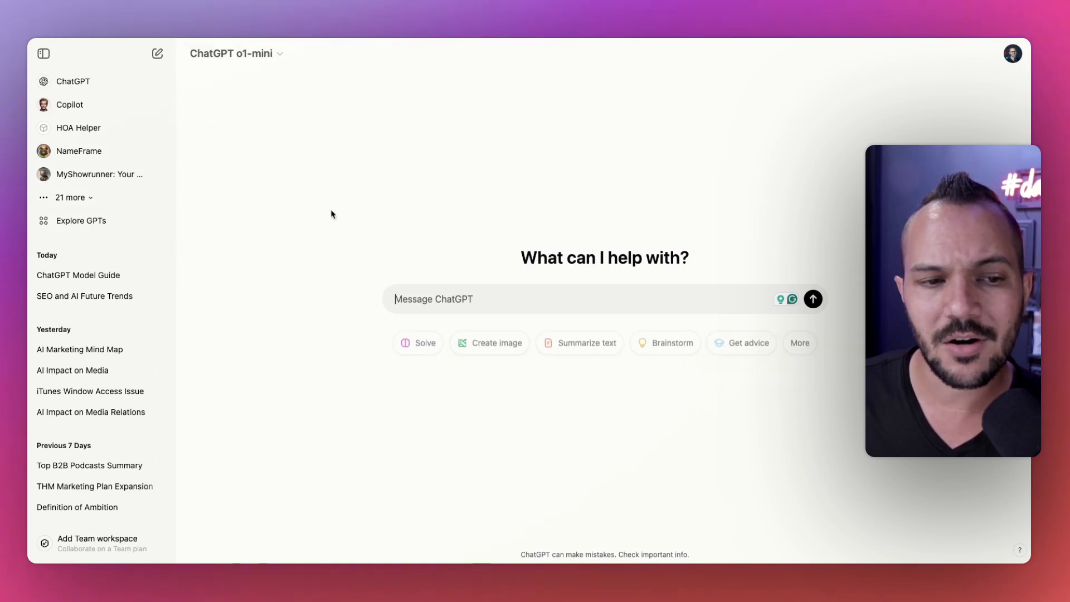
{"action": "left_click", "coordinate": [268, 54]}
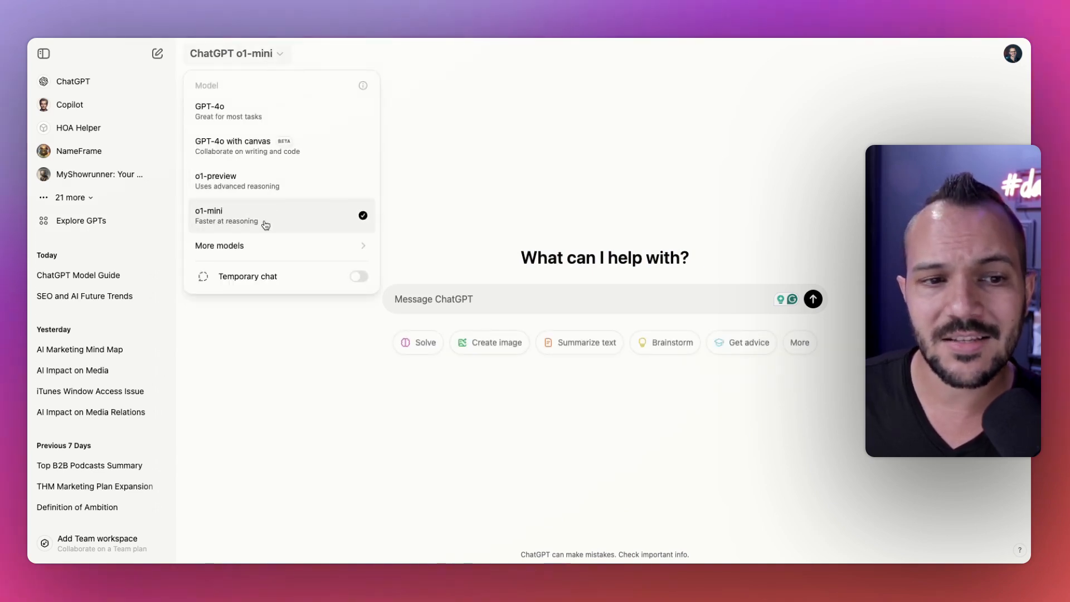